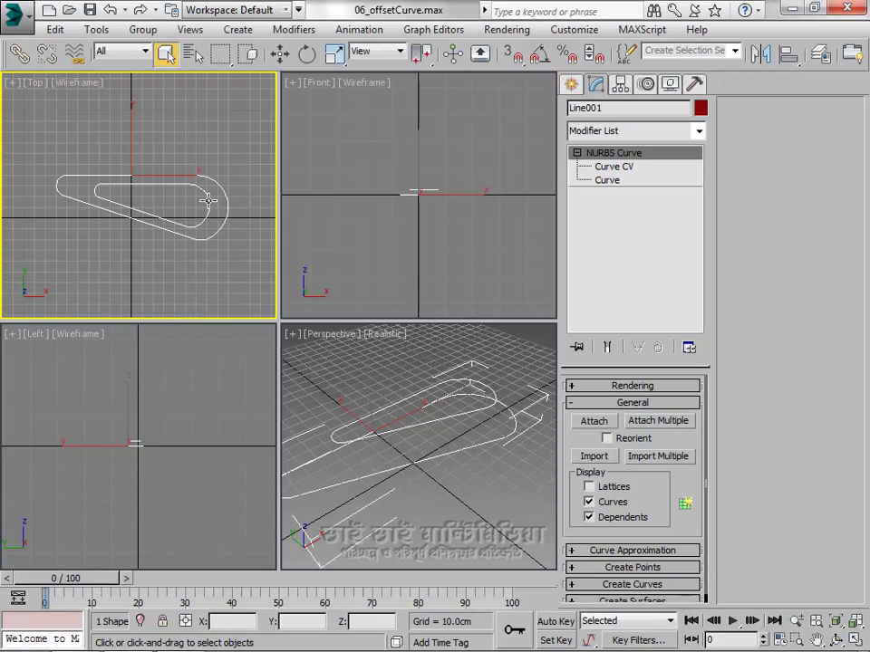
# - Scale the inner curve down uniformly to a little over half its size and move it to about X 24.2 cm, Y 14.6 cm
pyautogui.click(611, 182)
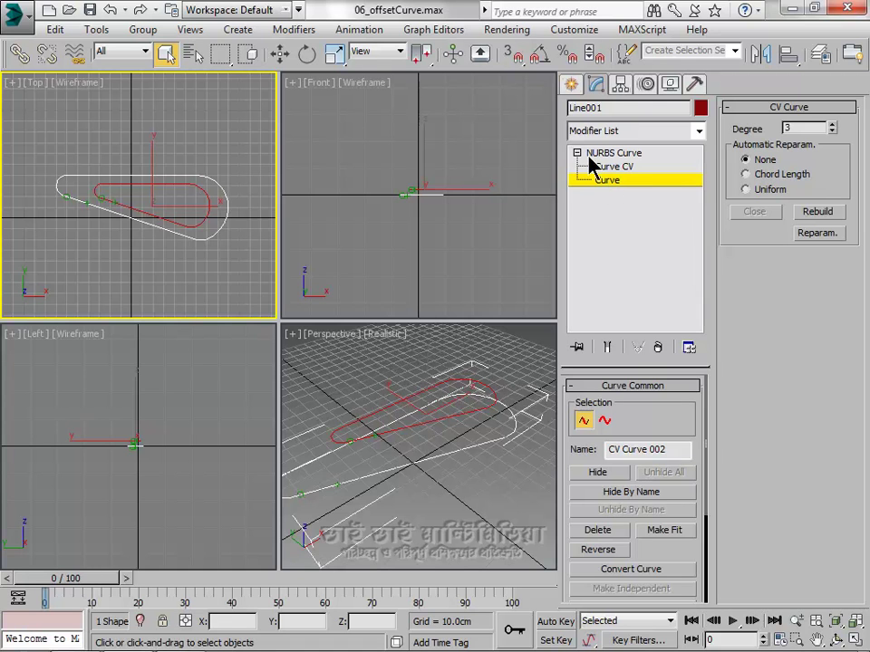
pyautogui.click(334, 55)
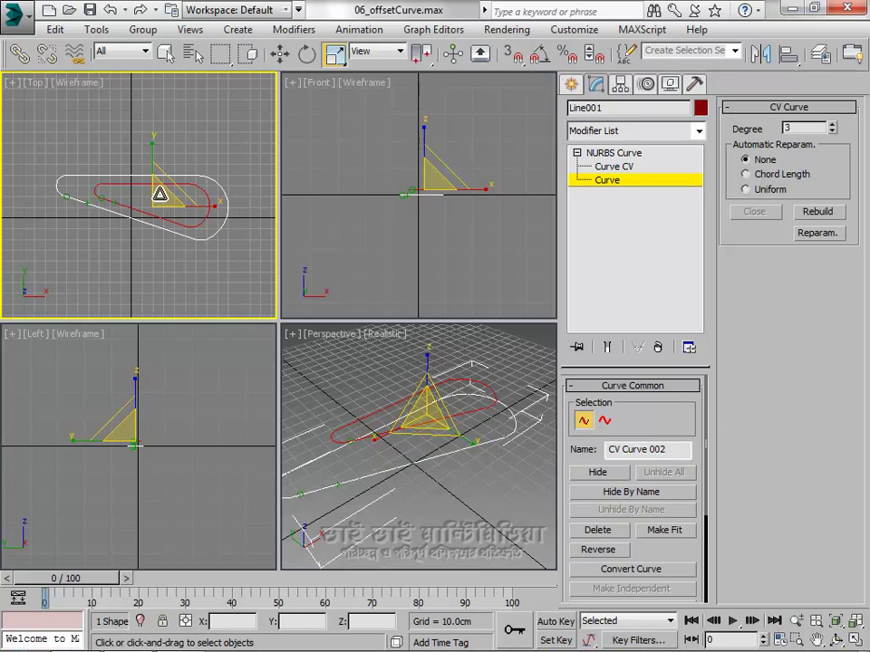
pyautogui.moveTo(159, 194); pyautogui.dragTo(155, 261)
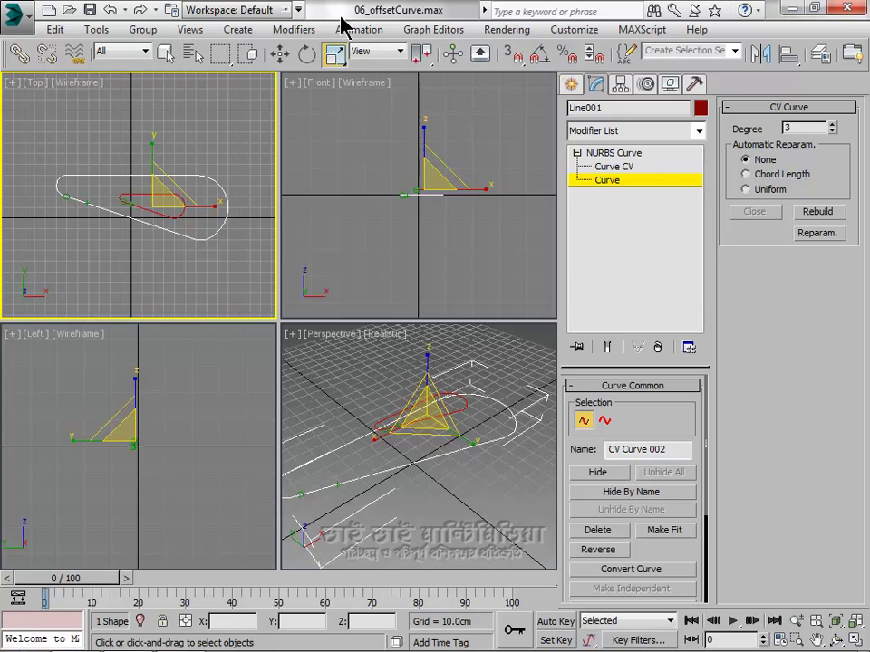
pyautogui.click(281, 54)
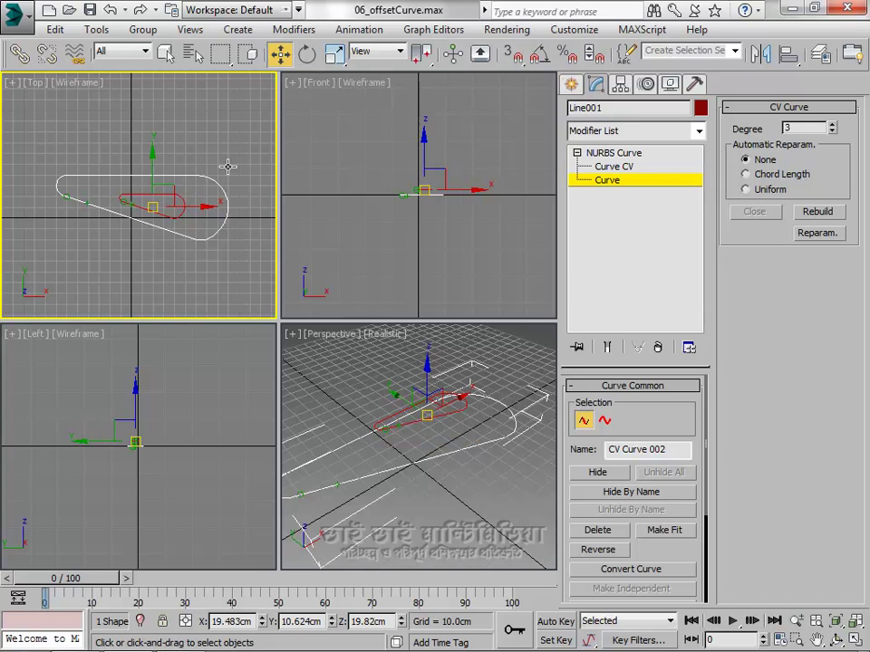
pyautogui.moveTo(154, 205); pyautogui.dragTo(159, 200)
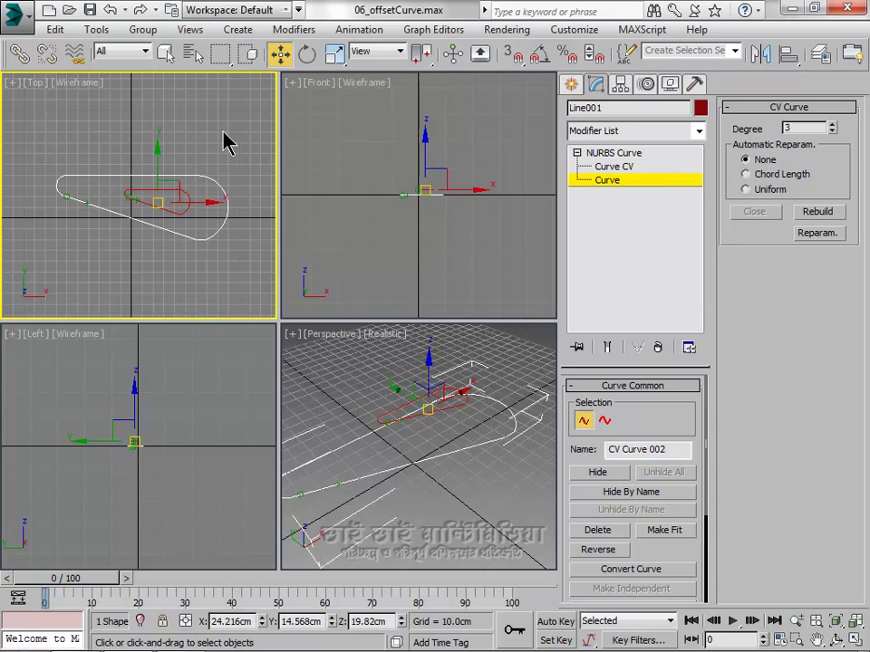
# - Try outlining the inner curve with an enlarged independent copy shifted slightly down in Y, and delete that copy
pyautogui.hotkey('alt', 'w')
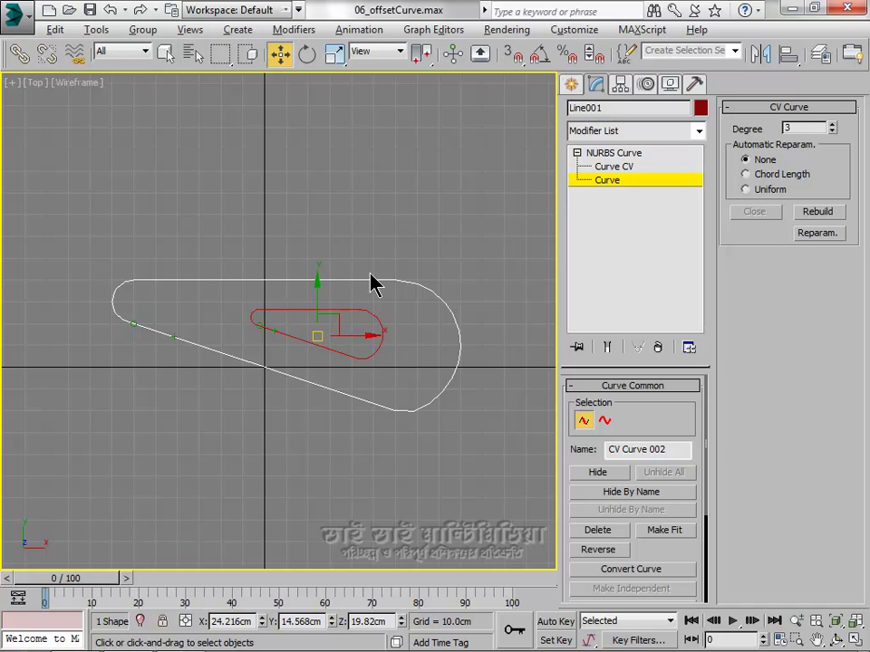
pyautogui.click(334, 54)
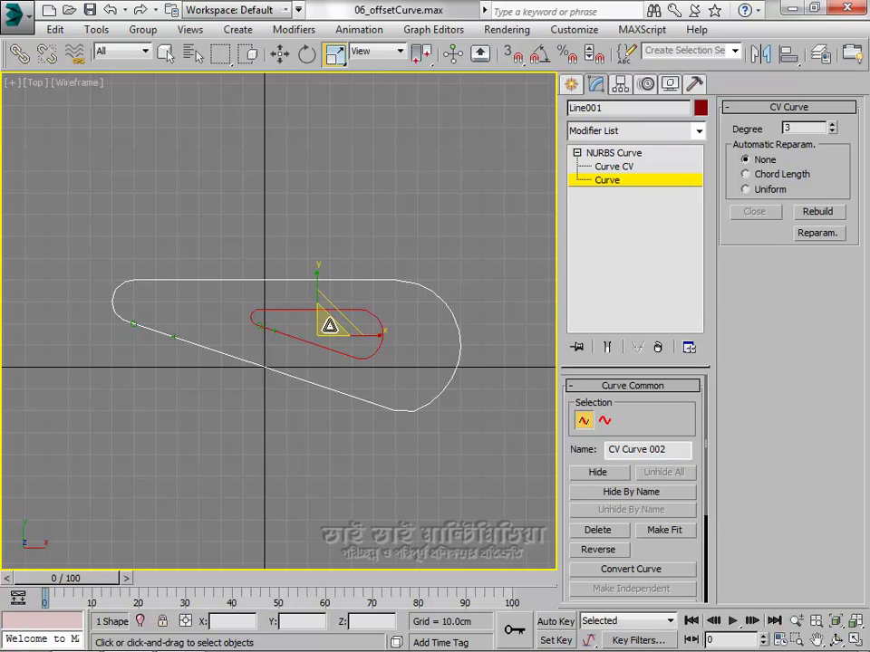
pyautogui.keyDown('shift'); pyautogui.moveTo(328, 329); pyautogui.dragTo(330, 314); pyautogui.keyUp('shift')
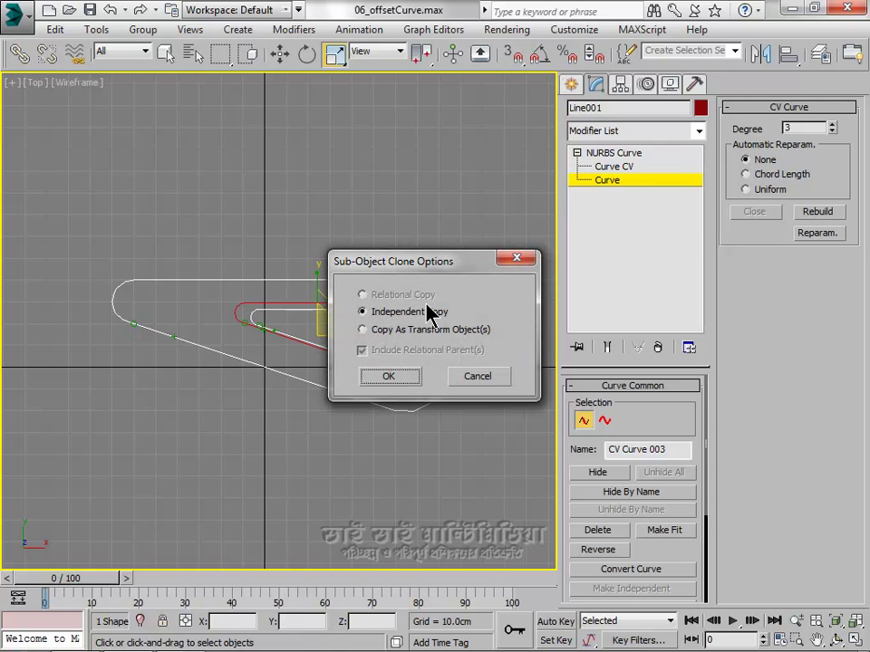
pyautogui.click(384, 378)
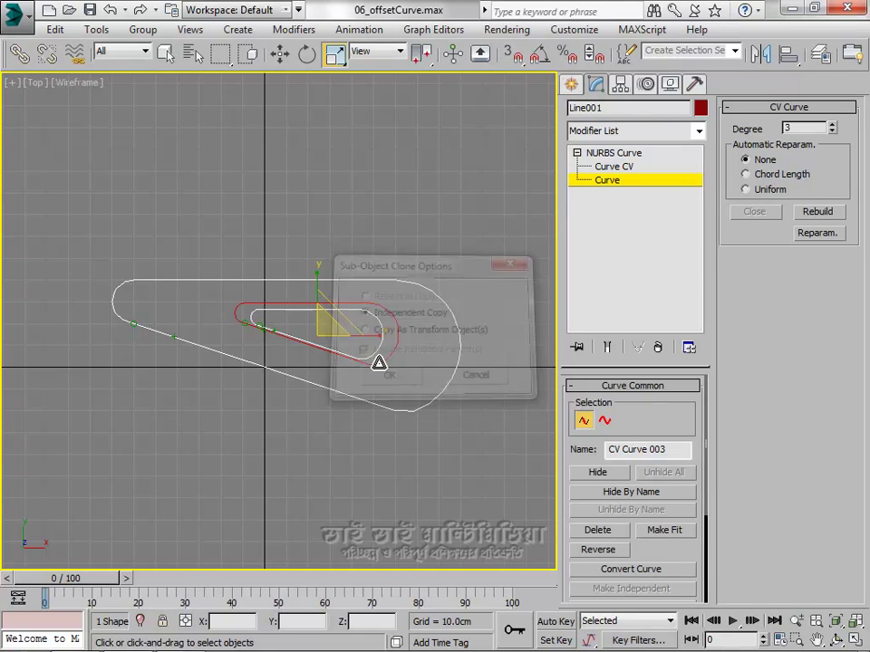
pyautogui.click(280, 56)
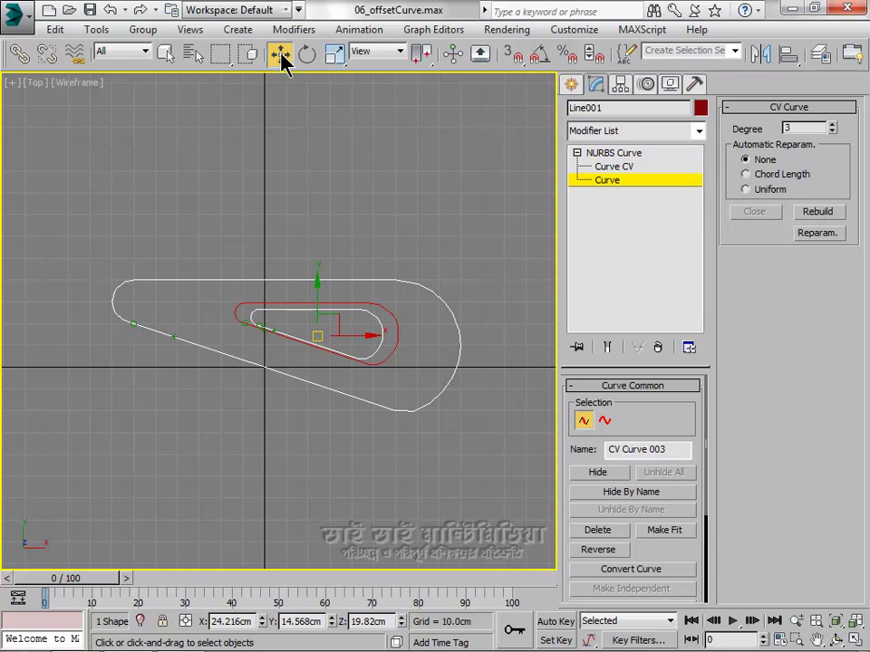
pyautogui.moveTo(318, 281); pyautogui.dragTo(312, 289)
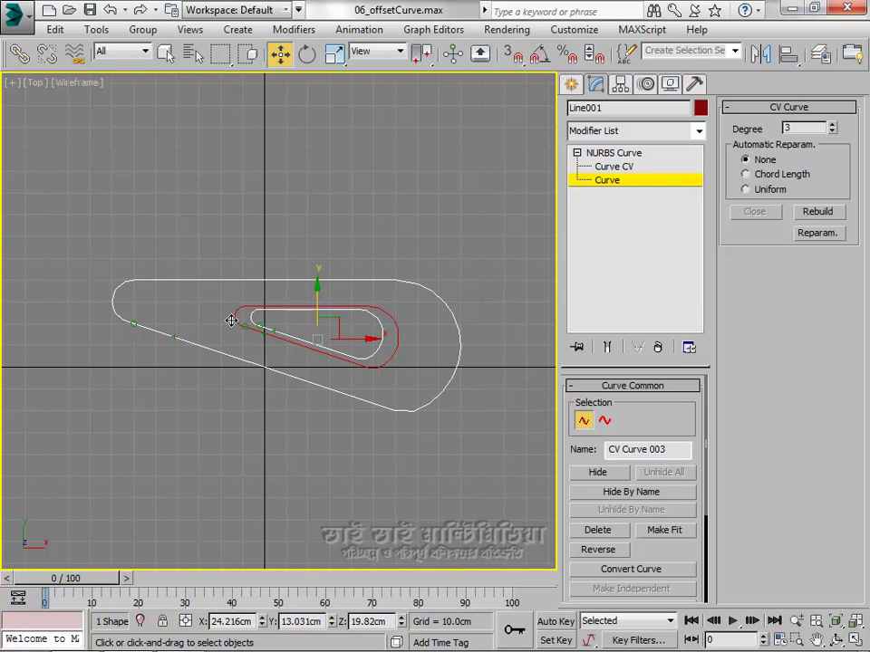
pyautogui.press('Delete')
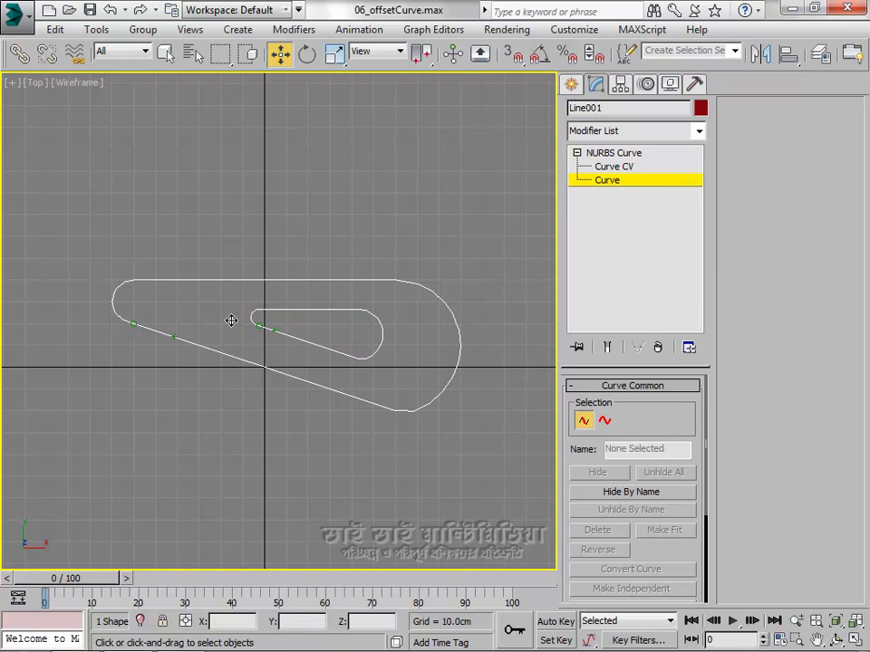
# - At the NURBS Curve object level, create a dependent Offset curve around the inner curve with an offset of about -3.5 cm
pyautogui.click(608, 152)
pyautogui.click(607, 179)
pyautogui.click(597, 153)
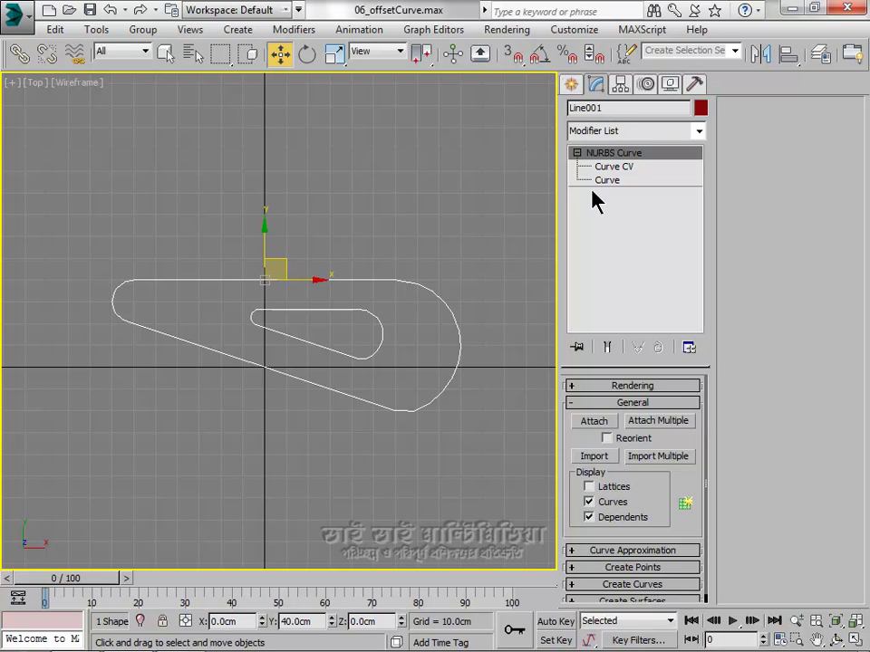
pyautogui.click(634, 585)
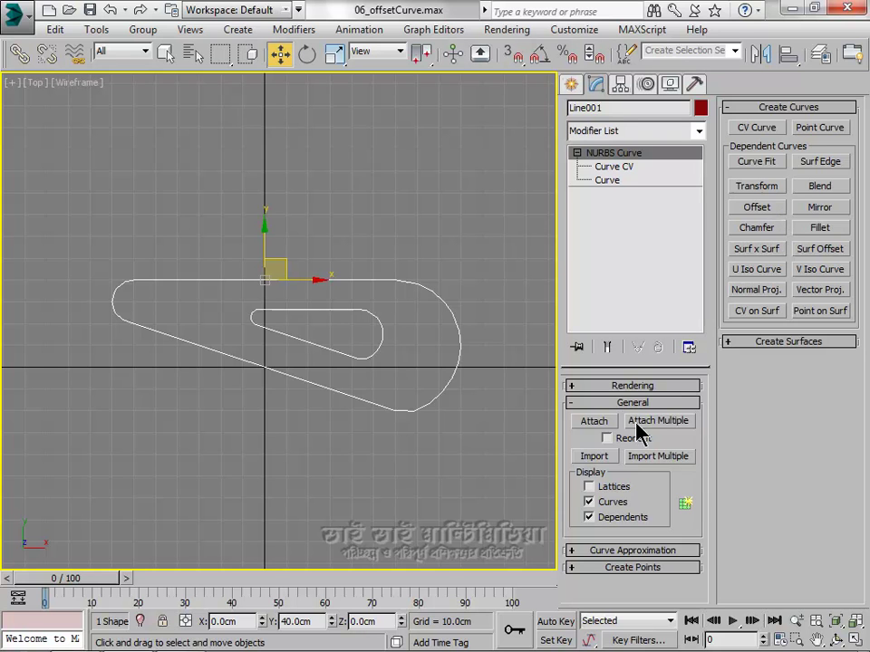
pyautogui.click(687, 504)
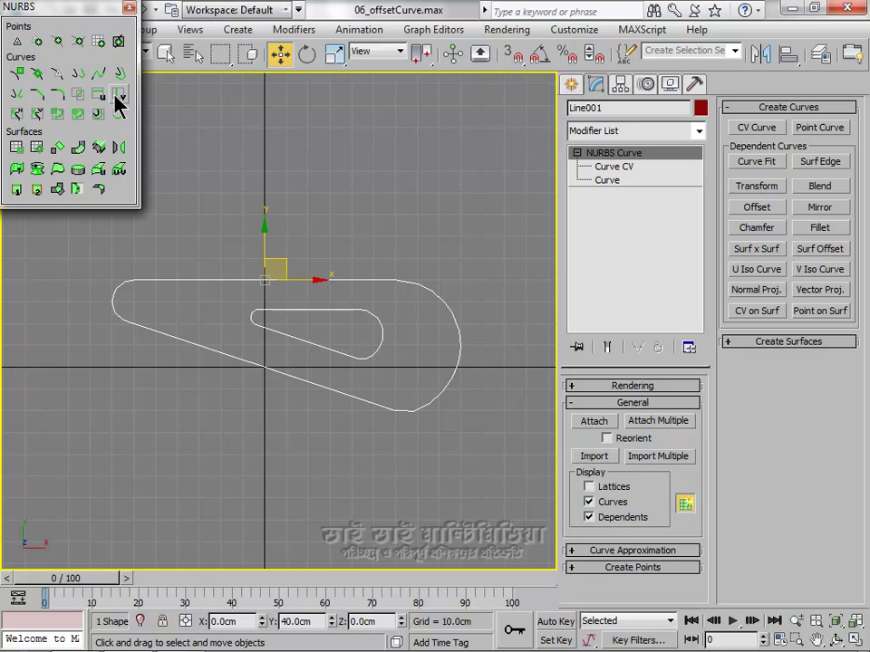
pyautogui.click(129, 13)
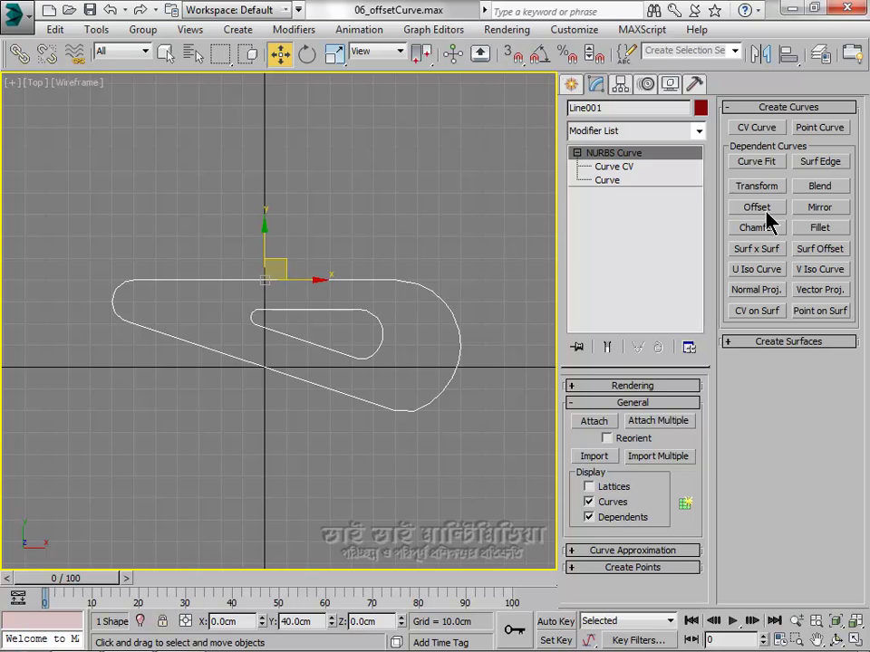
pyautogui.click(751, 210)
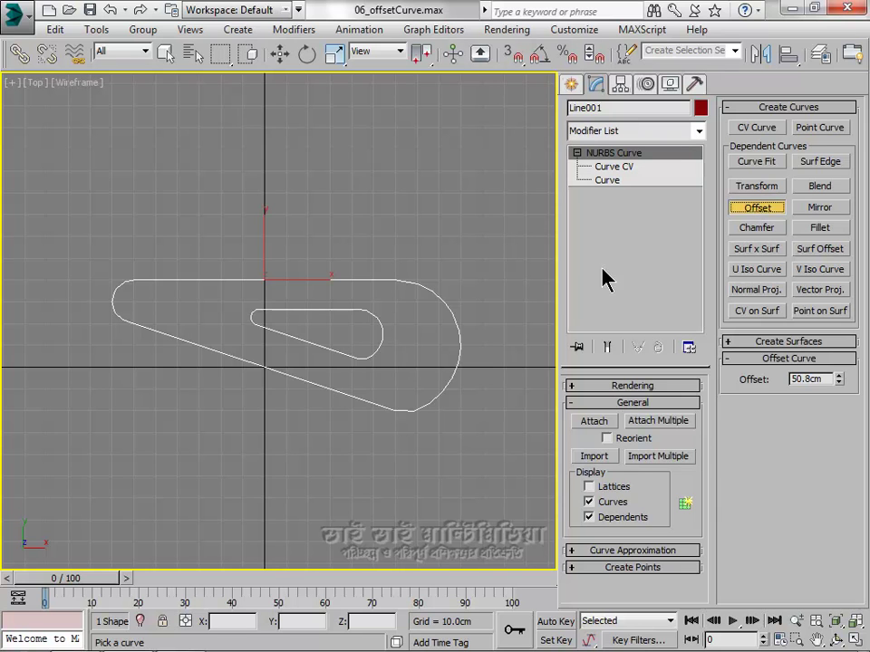
pyautogui.click(344, 308)
pyautogui.moveTo(344, 308); pyautogui.dragTo(344, 319)
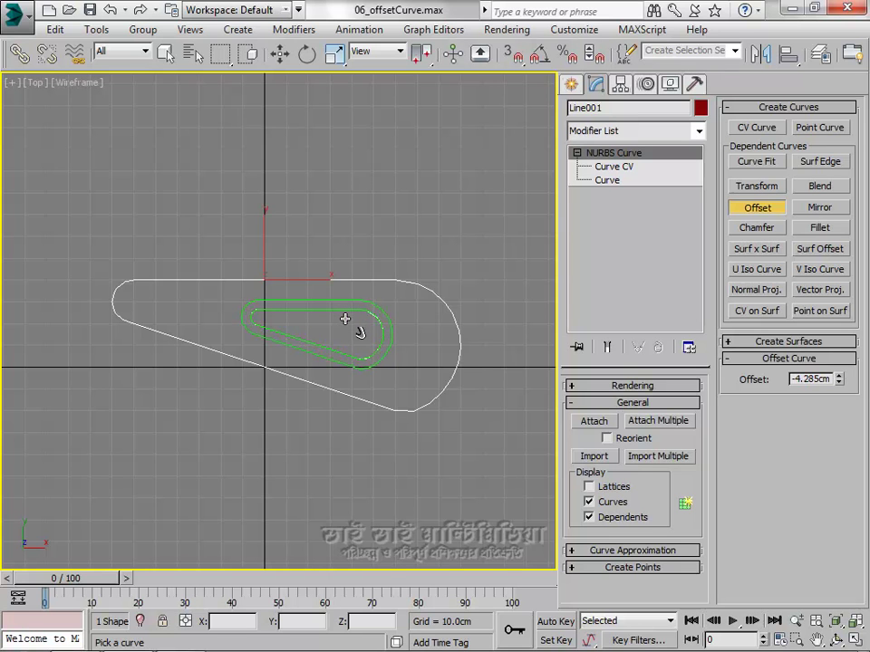
pyautogui.moveTo(345, 318)
pyautogui.mouseDown()
pyautogui.moveTo(340, 355)
pyautogui.moveTo(354, 316)
pyautogui.mouseUp()
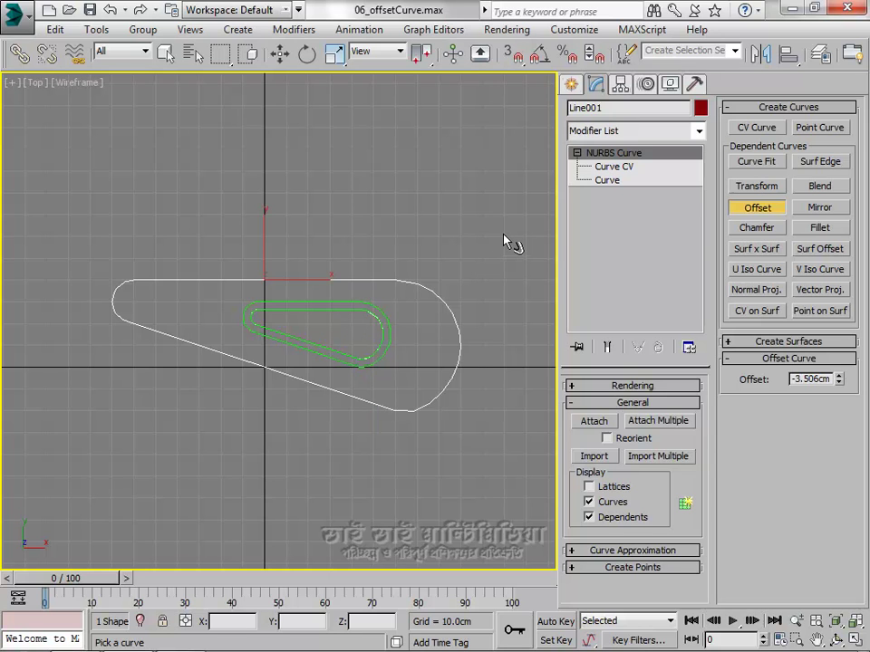
pyautogui.press('w')
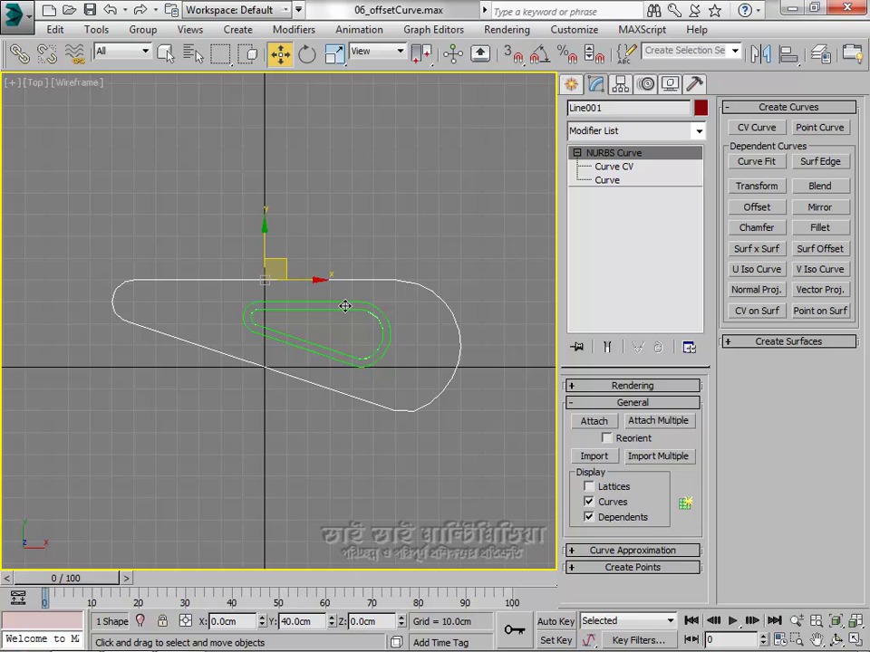
# - In the perspective view, move the inner curve together with its dependent offset curves down along Z to about 6.8 cm
pyautogui.hotkey('alt', 'w')
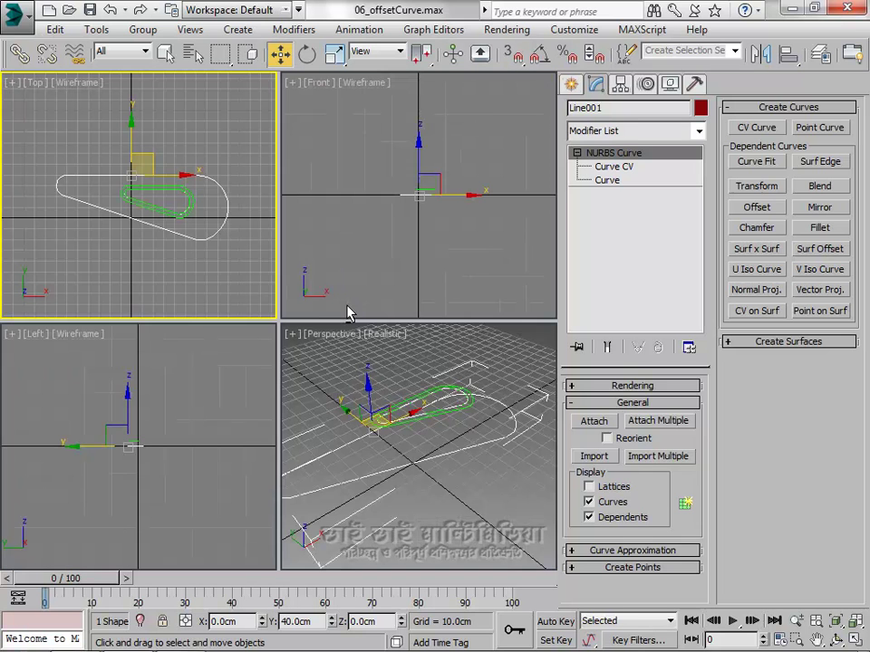
pyautogui.click(457, 505)
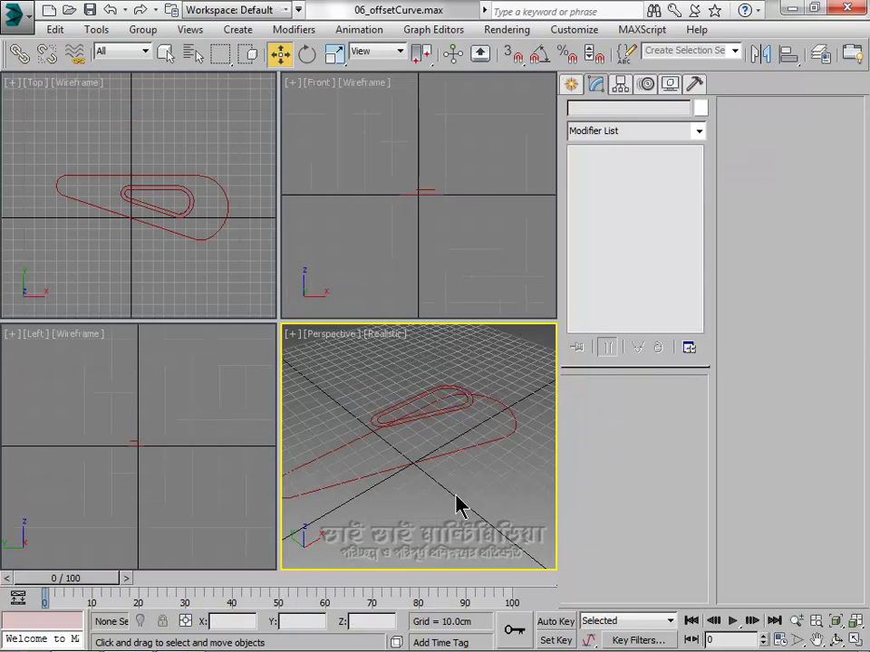
pyautogui.click(423, 433)
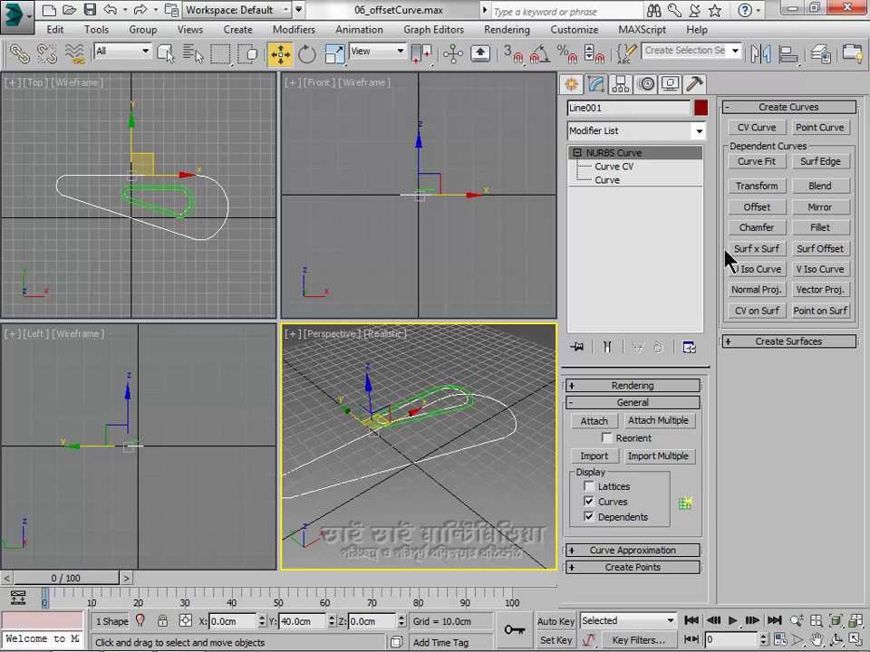
pyautogui.click(606, 181)
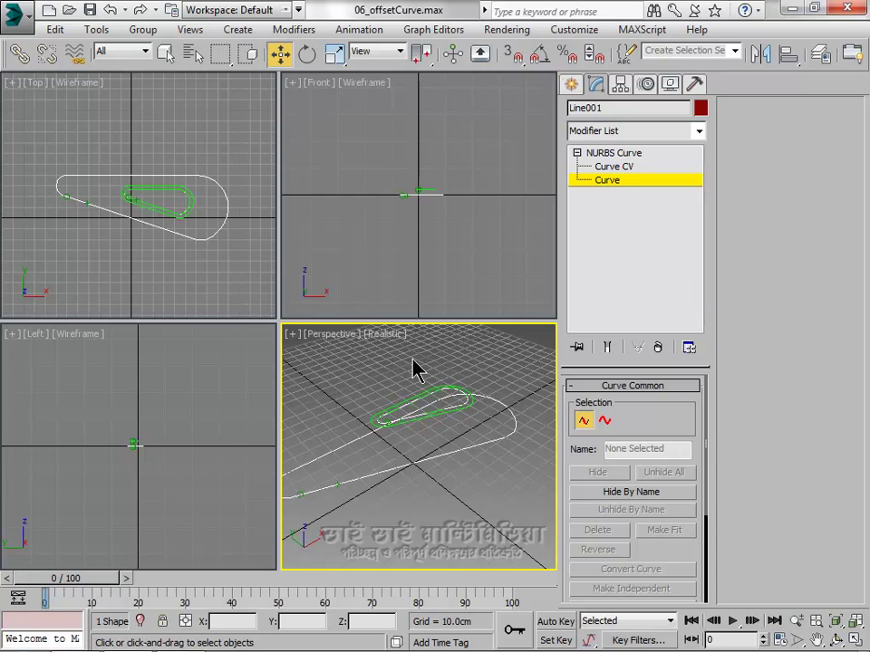
pyautogui.click(424, 391)
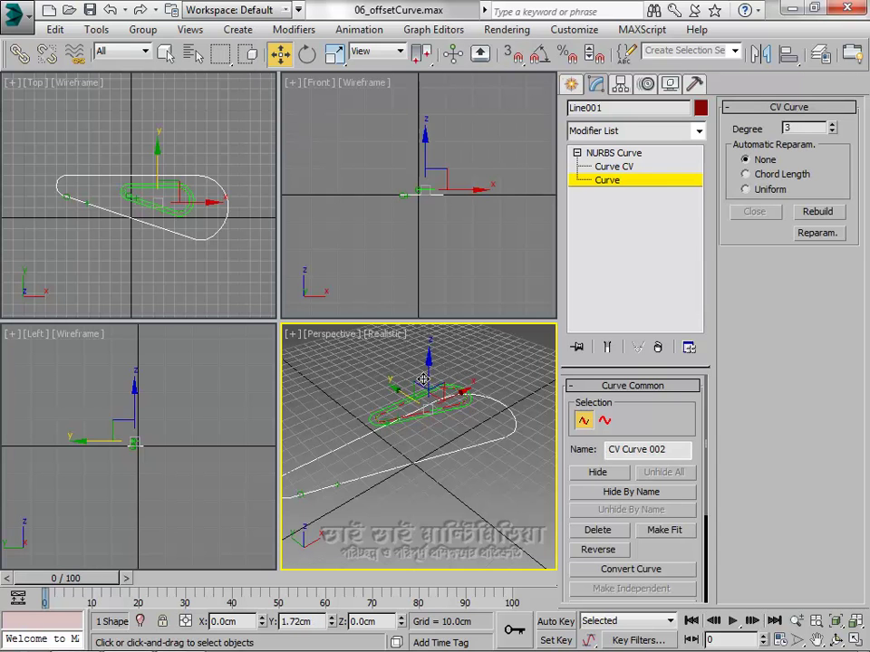
pyautogui.click(421, 358)
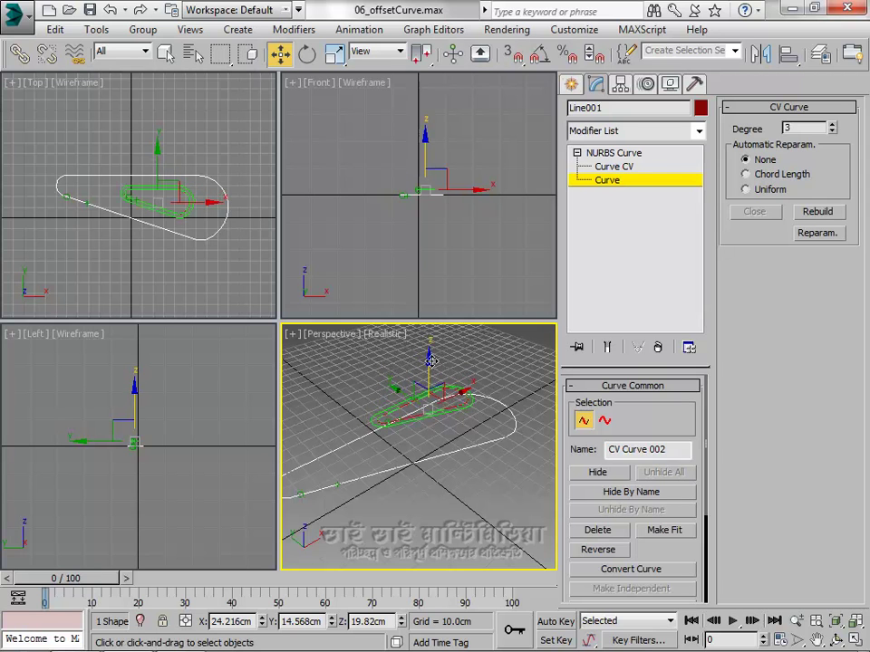
pyautogui.moveTo(427, 364)
pyautogui.mouseDown()
pyautogui.moveTo(423, 316)
pyautogui.moveTo(417, 393)
pyautogui.moveTo(432, 336)
pyautogui.moveTo(423, 400)
pyautogui.moveTo(422, 335)
pyautogui.moveTo(423, 359)
pyautogui.mouseUp()
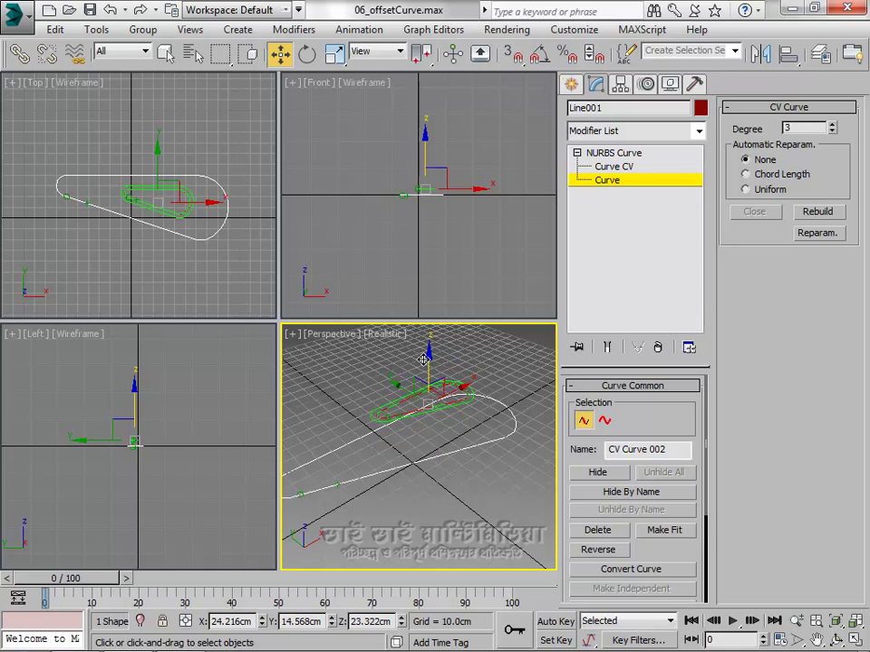
pyautogui.click(382, 359)
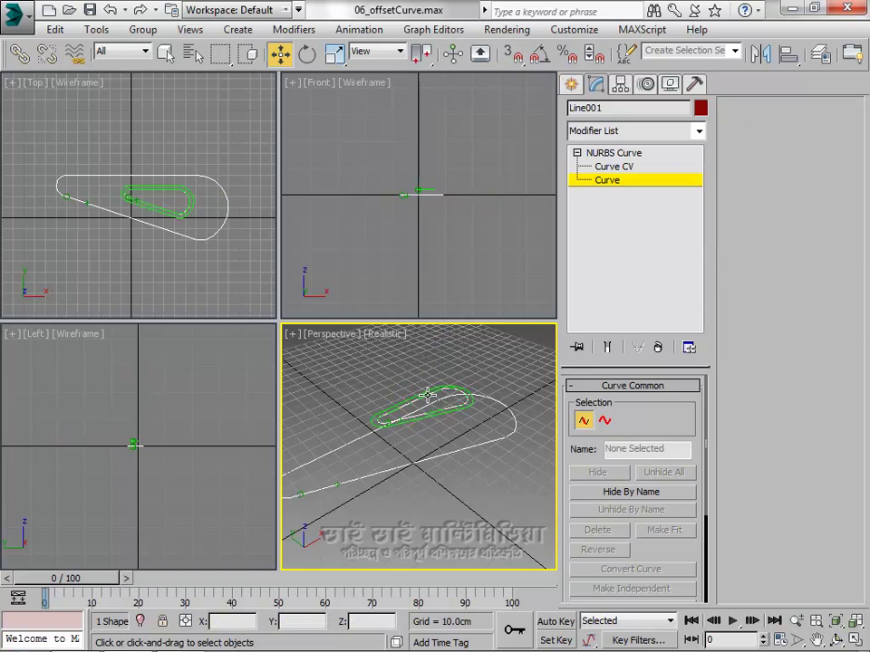
pyautogui.click(426, 396)
pyautogui.moveTo(431, 384); pyautogui.dragTo(362, 438)
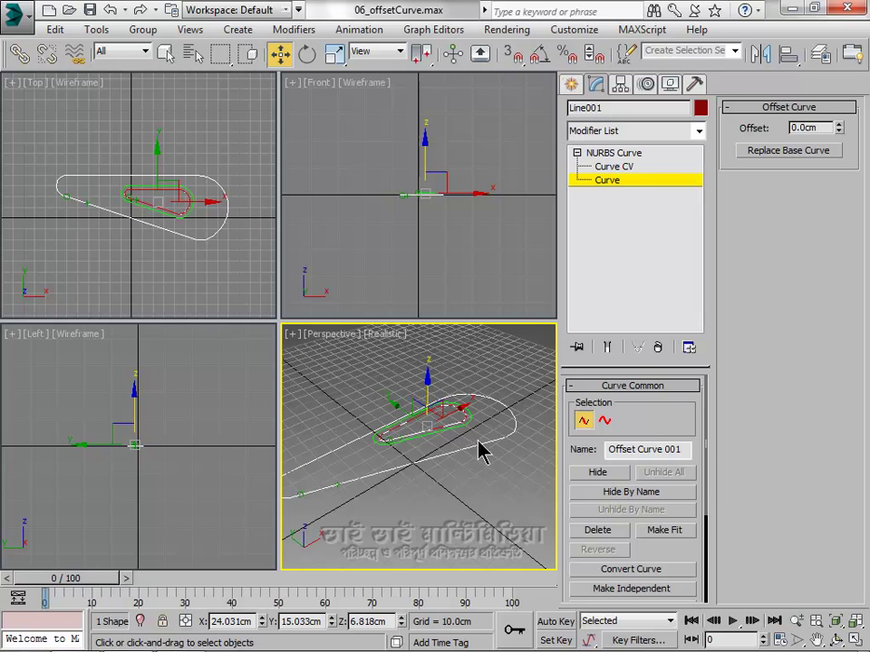
# - Make the larger offset curve independent and raise it along Z to about 20.7 cm
pyautogui.scroll(3, 478, 442)
pyautogui.click(463, 418)
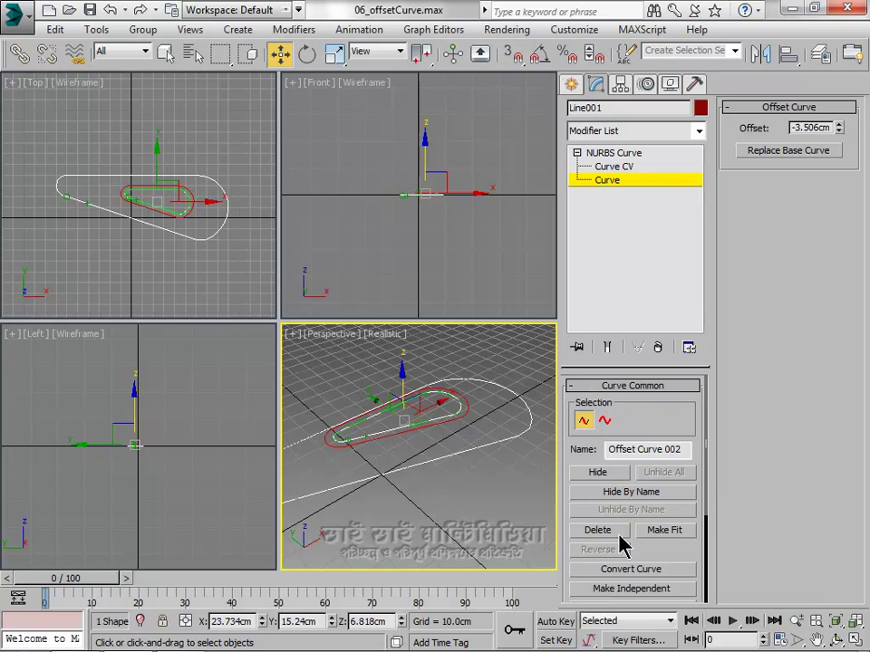
pyautogui.click(622, 591)
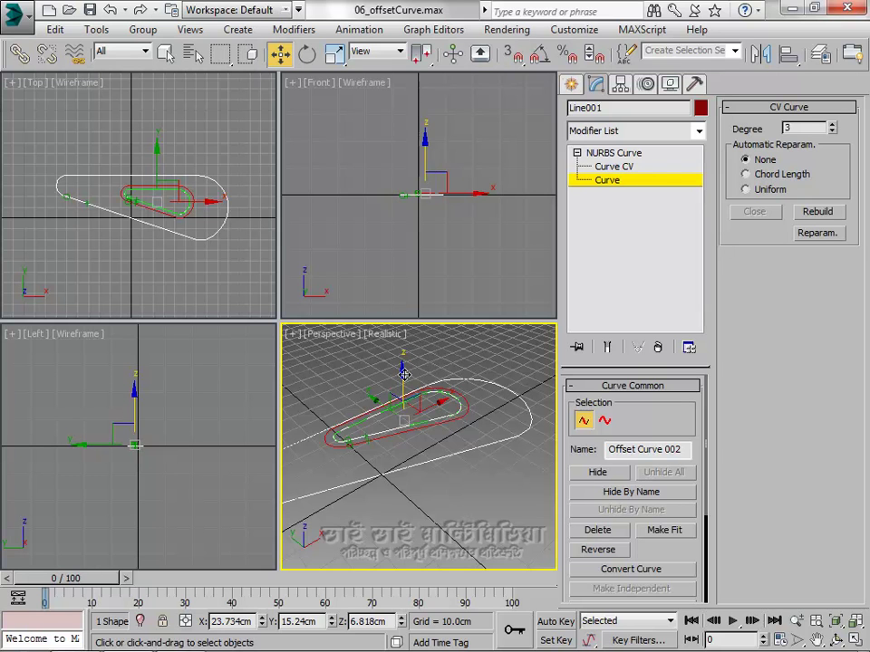
pyautogui.moveTo(405, 375); pyautogui.dragTo(403, 355)
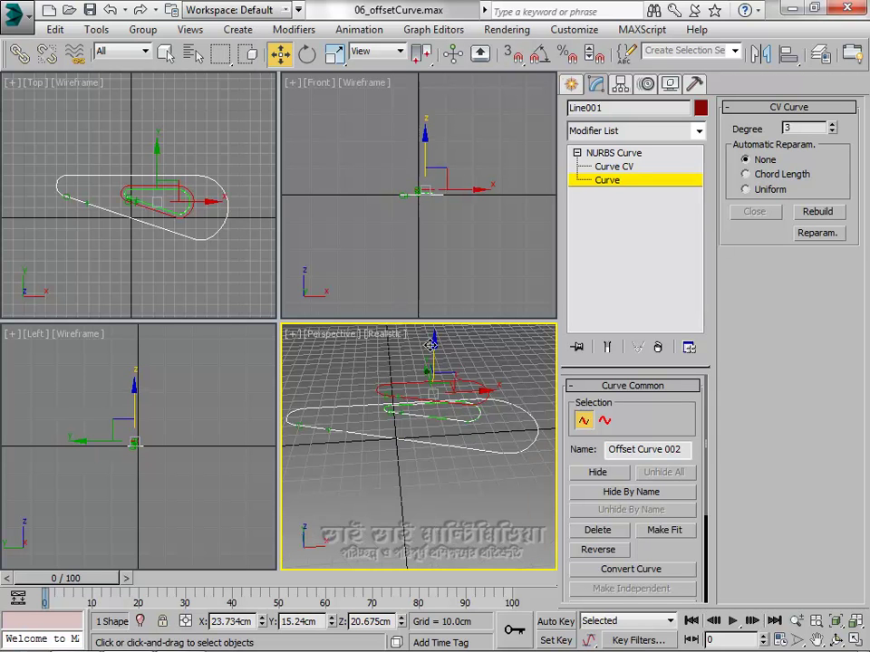